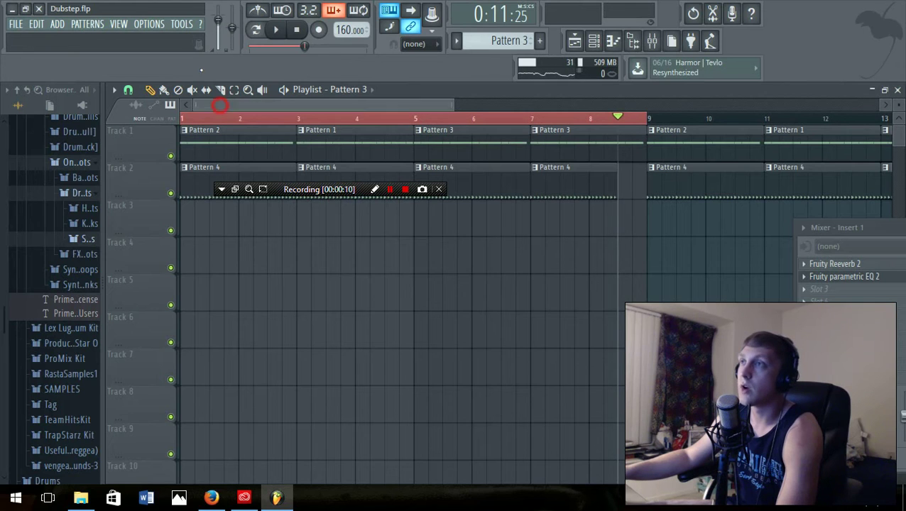
- Look over the Massive channels in the channel rack and return to the playlist
left_click(602, 41)
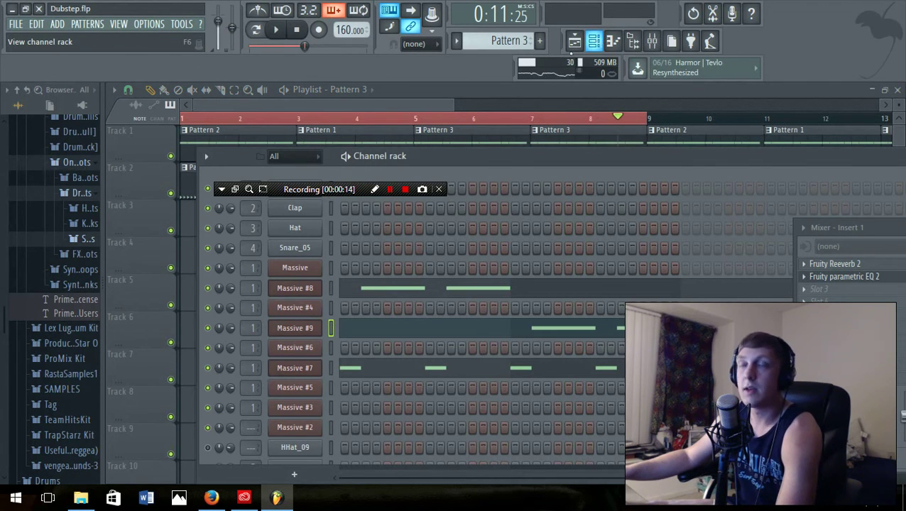
left_click_drag(511, 156, 501, 139)
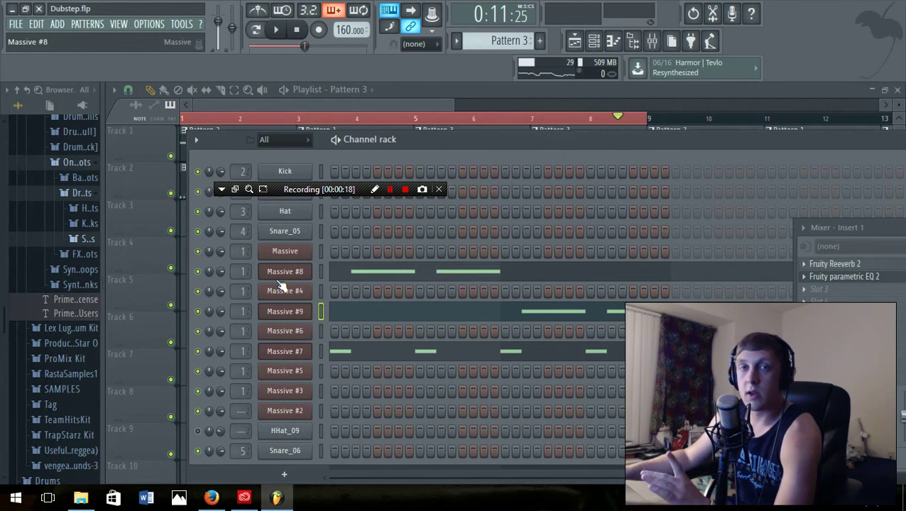
left_click(357, 105)
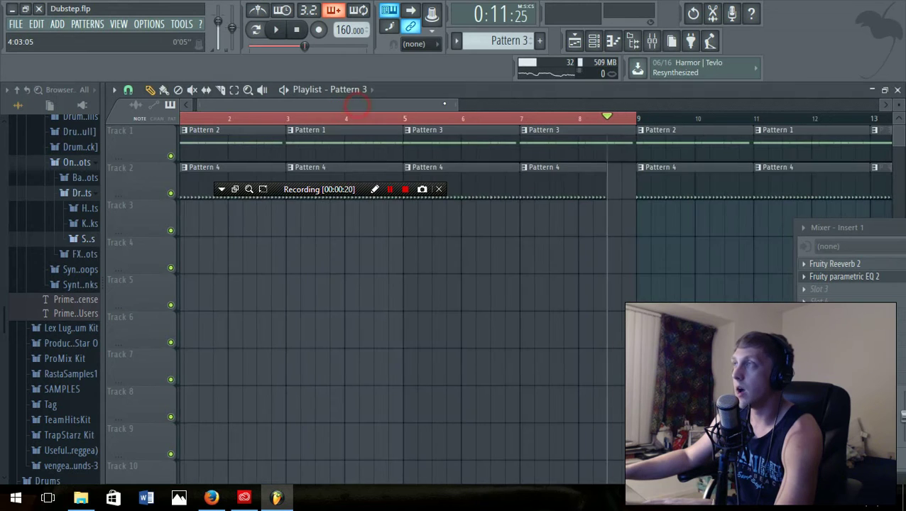
- Play the playlist arrangement from its start and reset the master volume to its default
left_click_drag(460, 105, 512, 105)
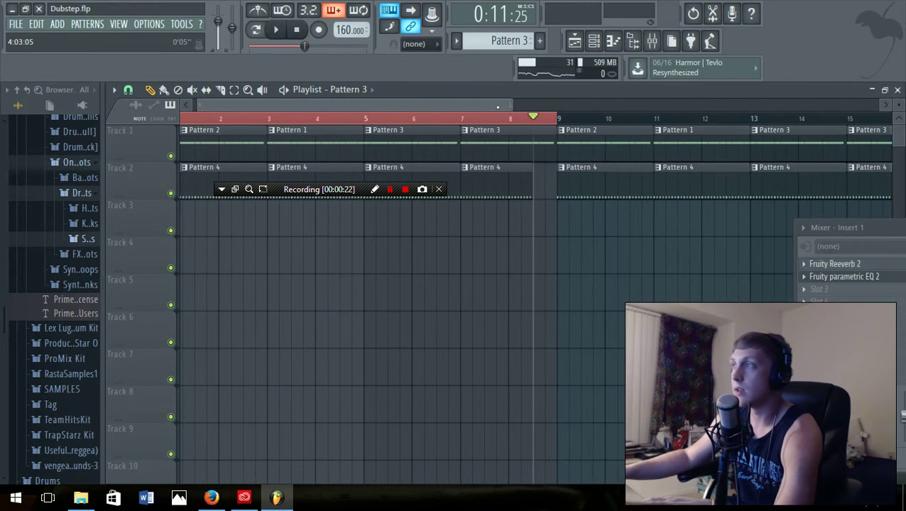
left_click_drag(417, 106, 407, 106)
left_click_drag(193, 121, 146, 121)
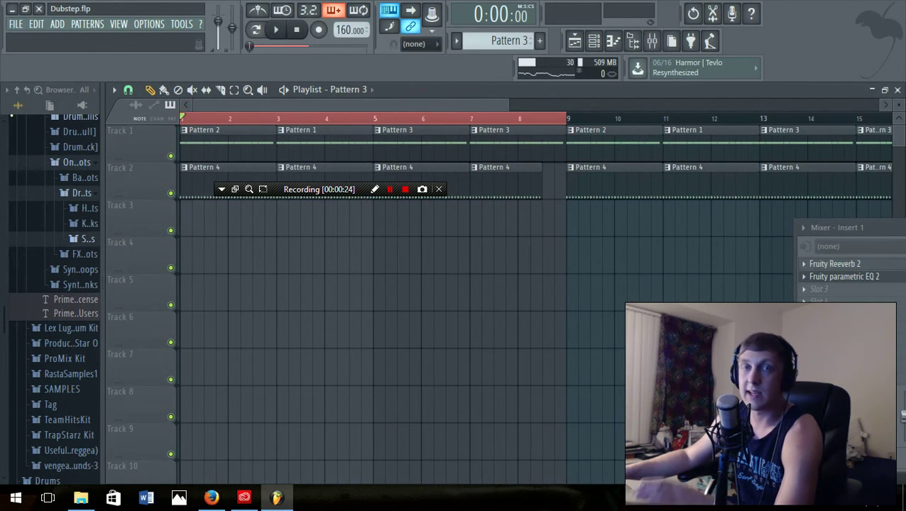
key("space")
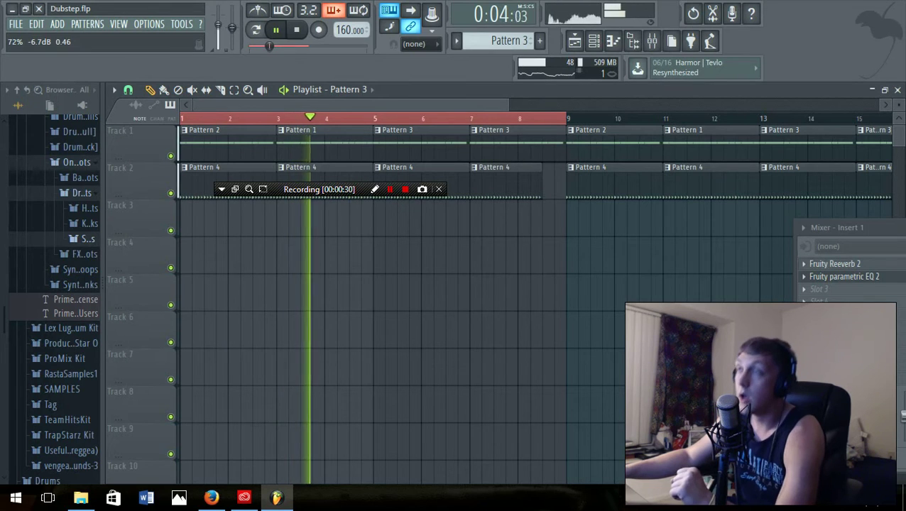
right_click(218, 20)
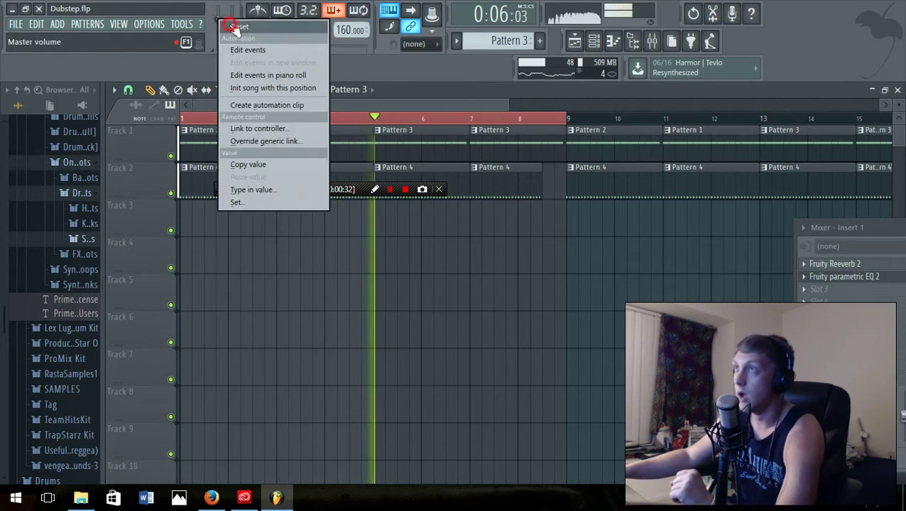
left_click(230, 26)
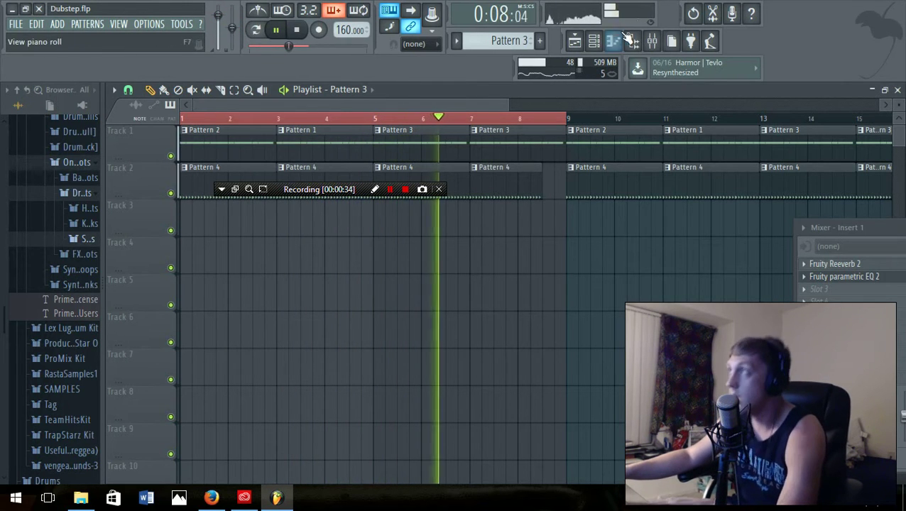
- Stop playback, open the Massive #8 channel's synth and audition its sound with a few notes
left_click(594, 40)
key("space")
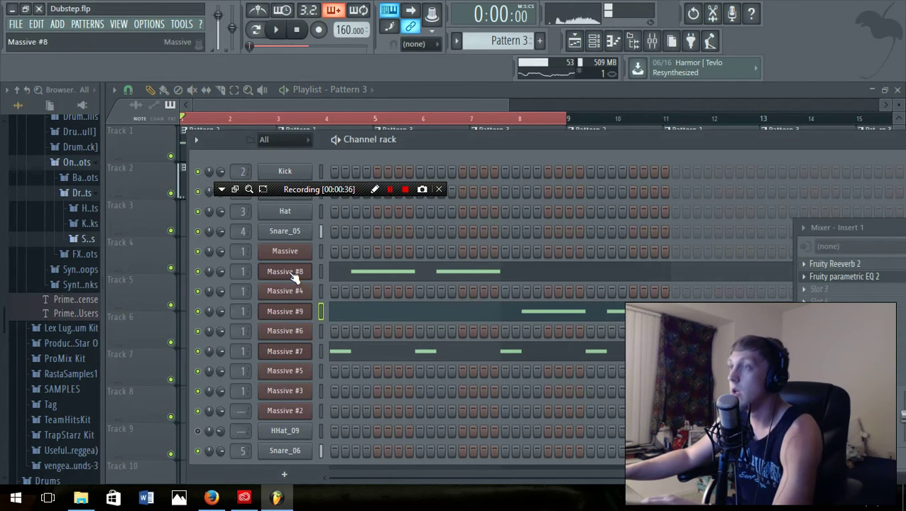
left_click(293, 273)
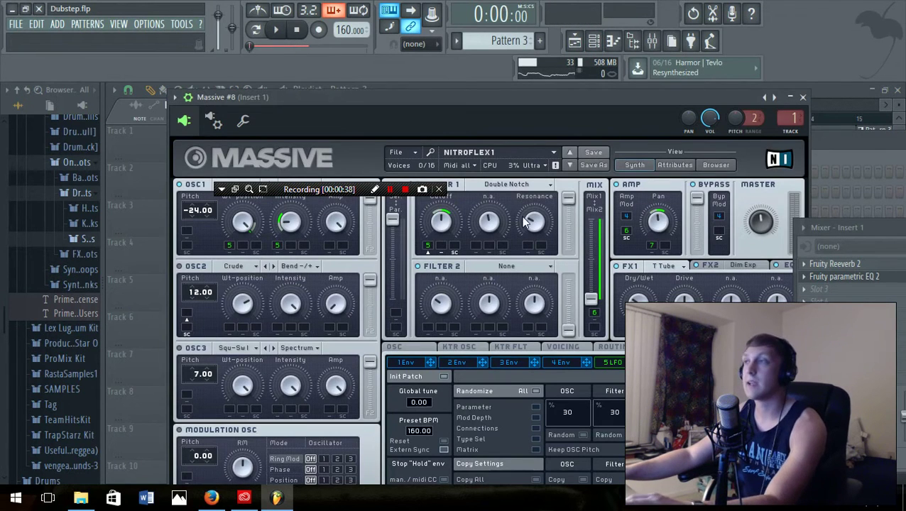
key("t")
key("v")
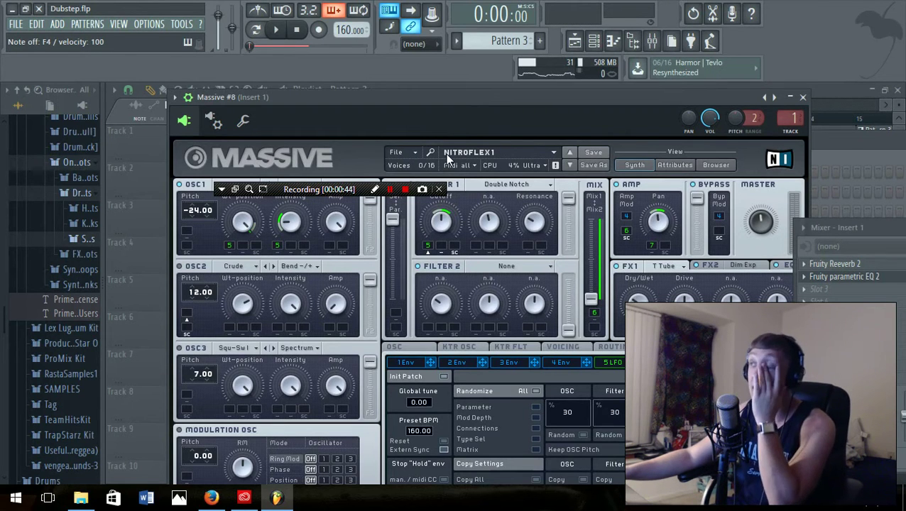
left_click_drag(459, 97, 478, 83)
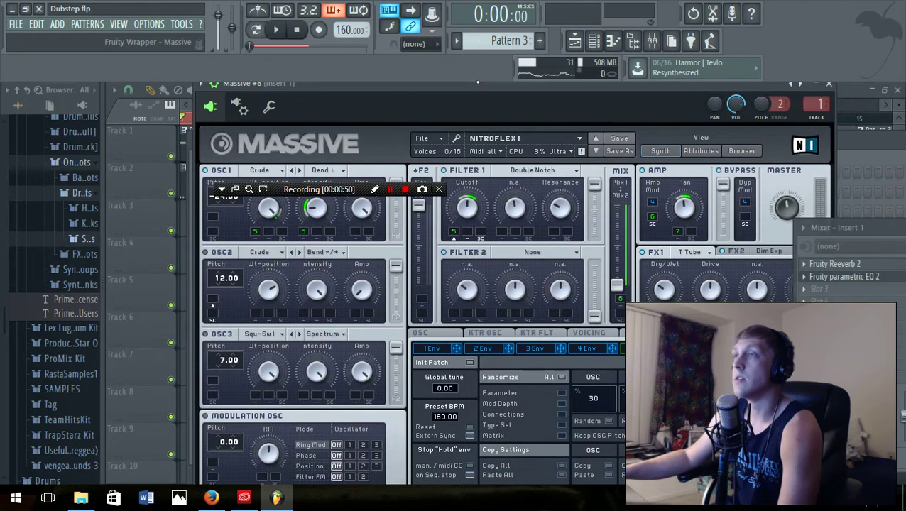
- Hide the screen recorder's toolbar that covers the synth's first oscillator
left_click(206, 172)
left_click(206, 171)
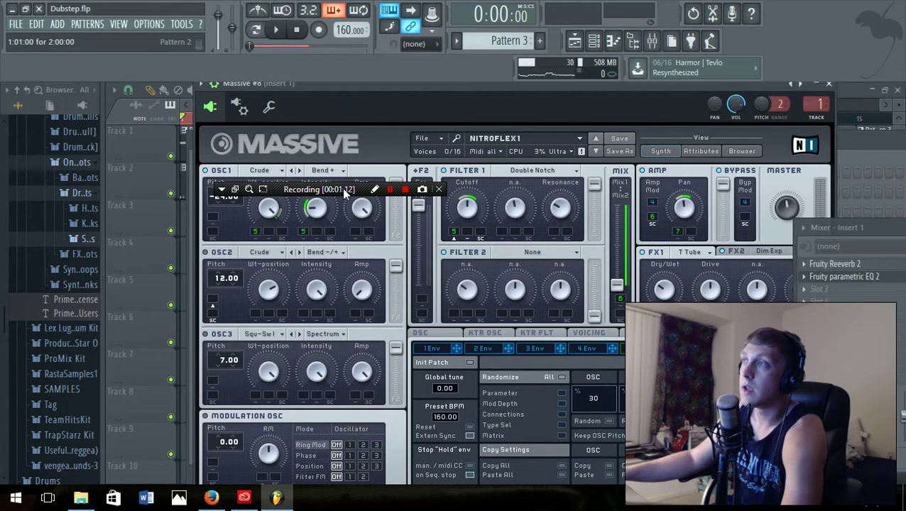
left_click(221, 190)
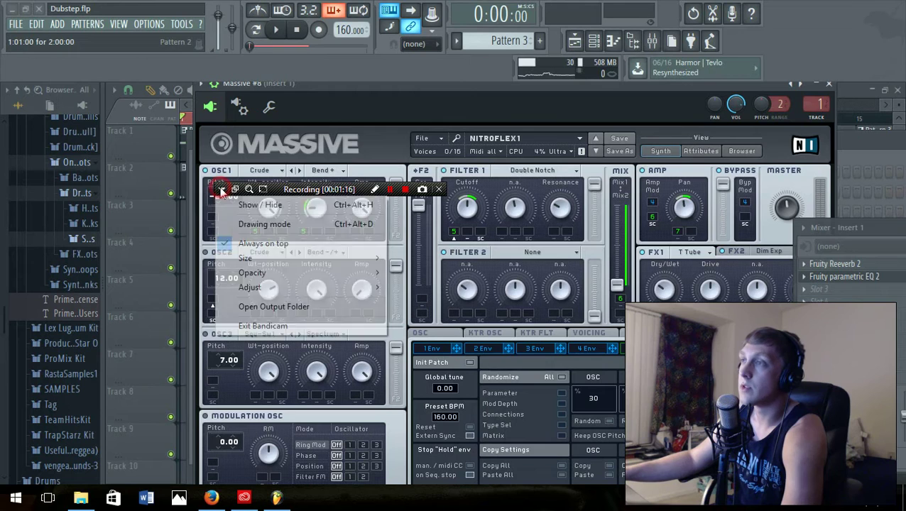
left_click(255, 204)
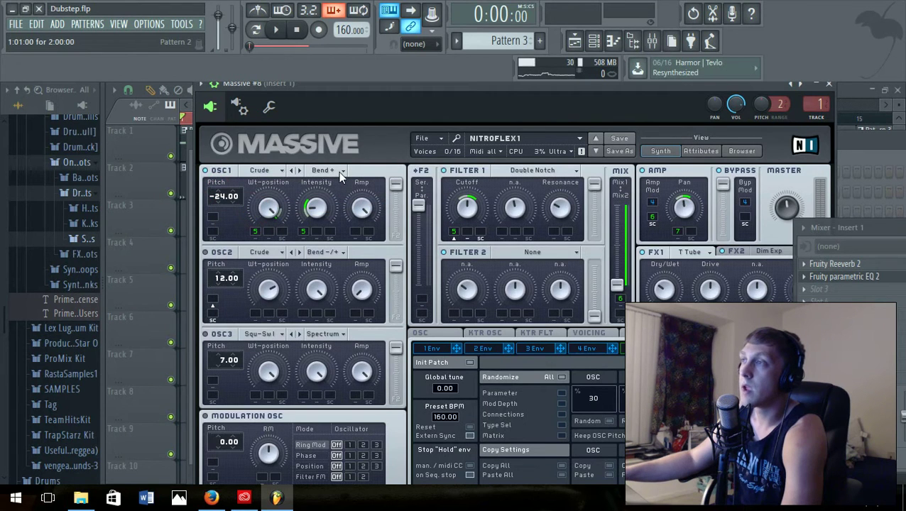
- Select the Crude wavetable for OSC1
left_click(282, 173)
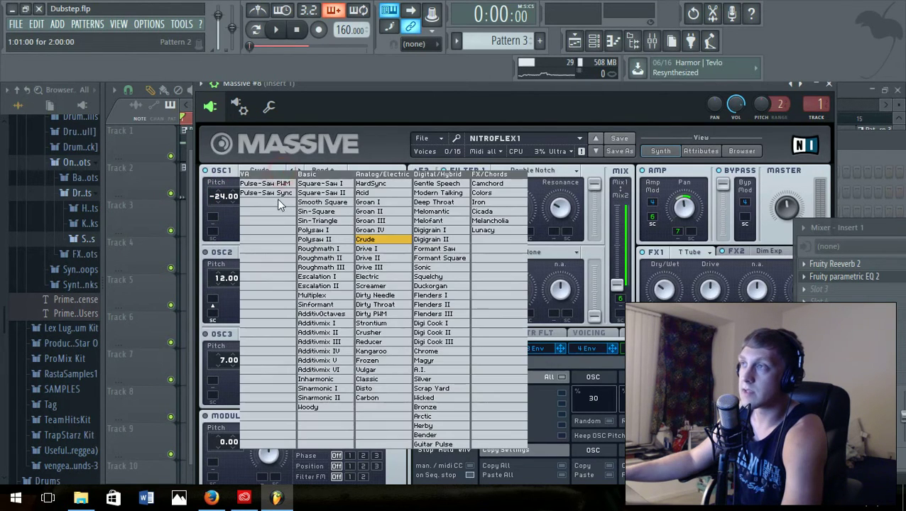
left_click(366, 240)
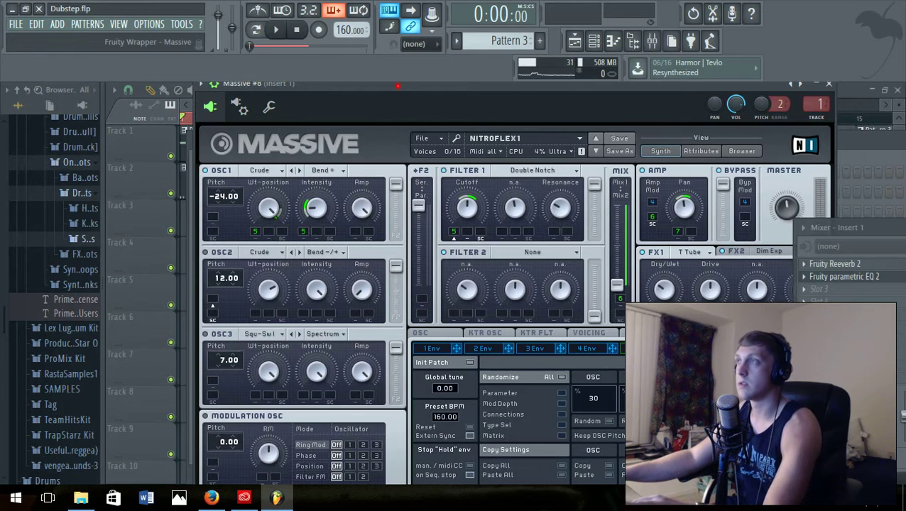
- Sweep OSC1's Wt-position down and back up to its maximum while auditioning the sound
key("g")
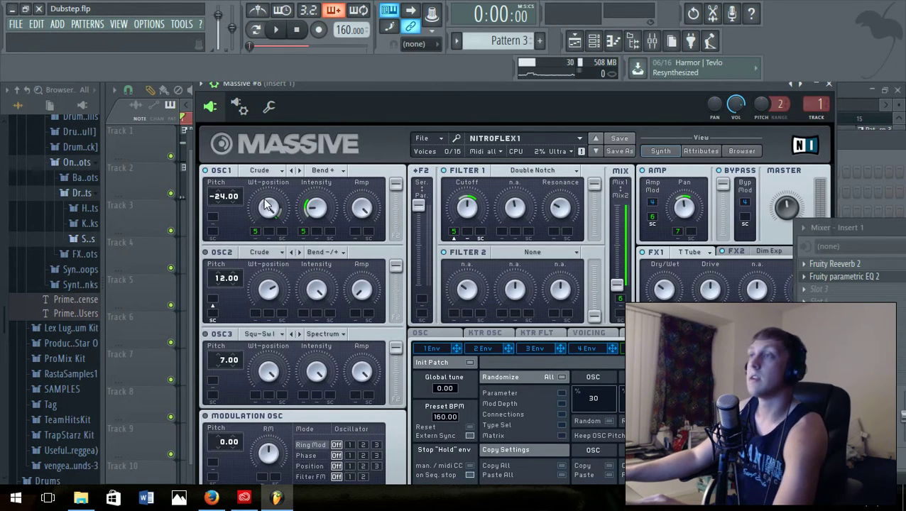
left_click_drag(270, 209, 266, 250)
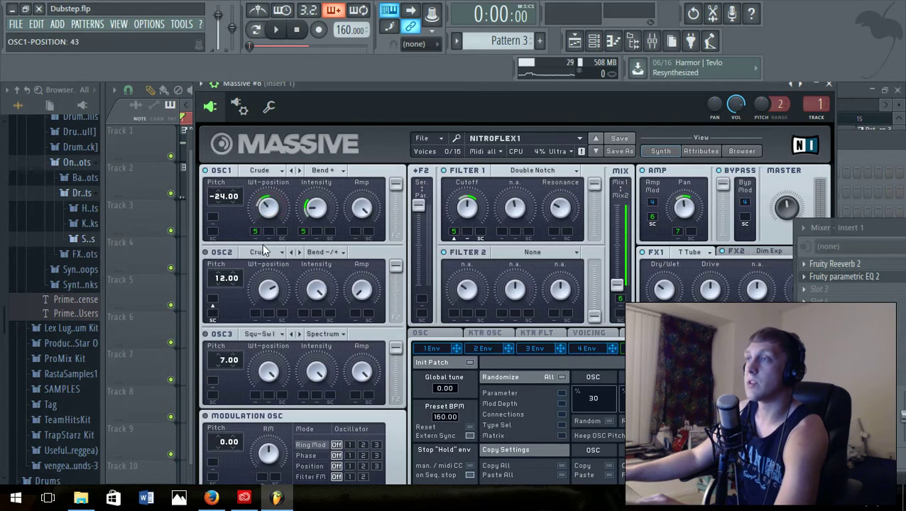
left_click_drag(261, 206, 271, 110)
left_click_drag(274, 209, 269, 146)
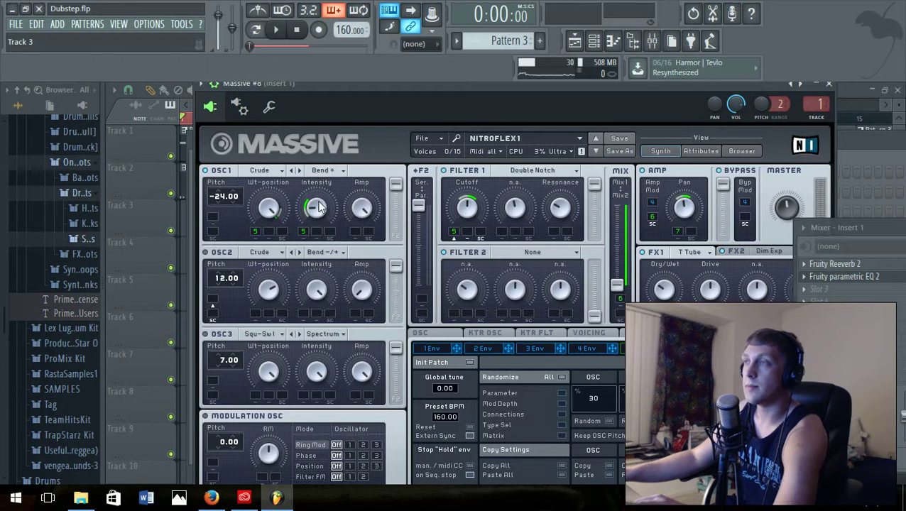
- Configure OSC1 with a low Intensity, the Bend + mode and full Amp
mouse_move(323, 211)
left_mouse_down()
mouse_move(317, 172)
mouse_move(323, 207)
left_mouse_up()
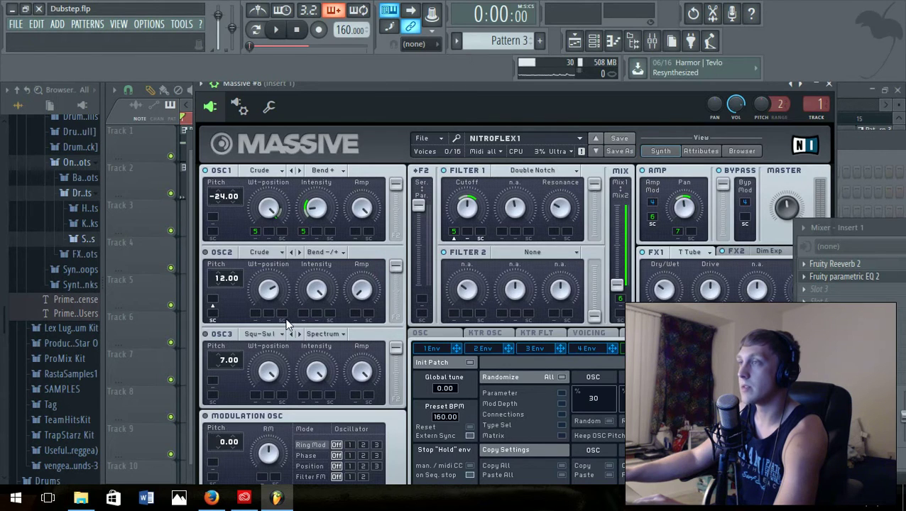
left_click(341, 171)
left_click(338, 184)
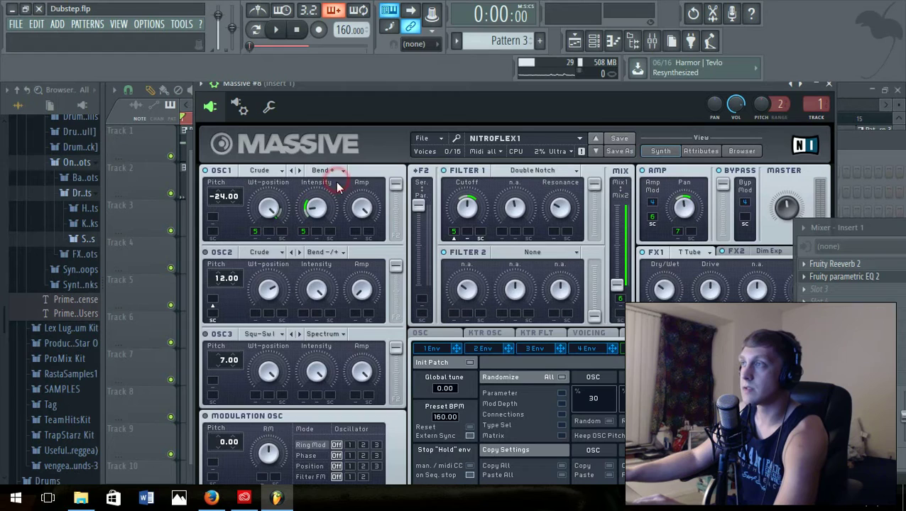
left_click_drag(365, 207, 359, 144)
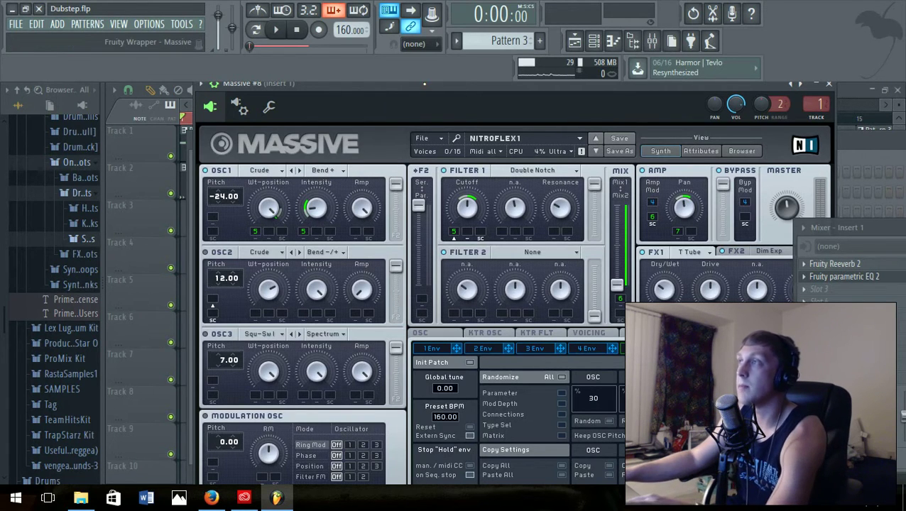
- Set Filter 1 to Double Notch and assign 5 LFO to its Cutoff
left_click_drag(425, 83, 348, 83)
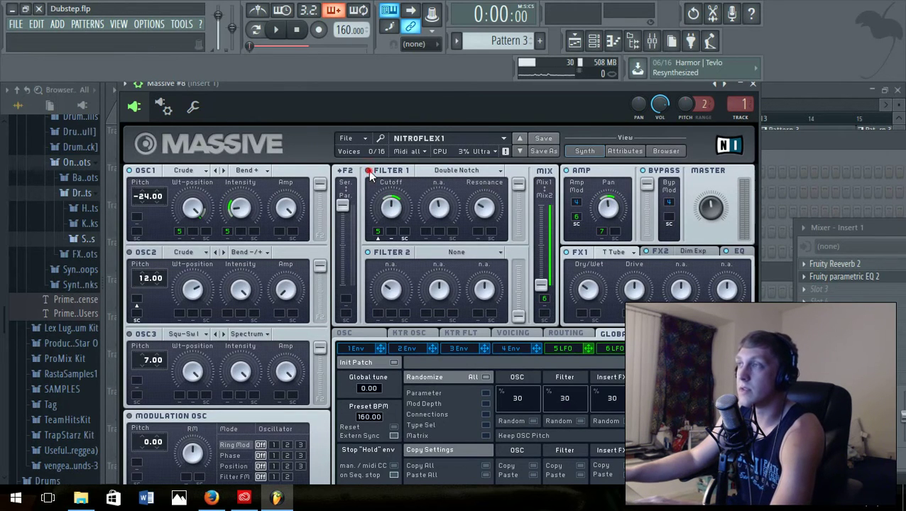
left_click(463, 171)
left_click(444, 220)
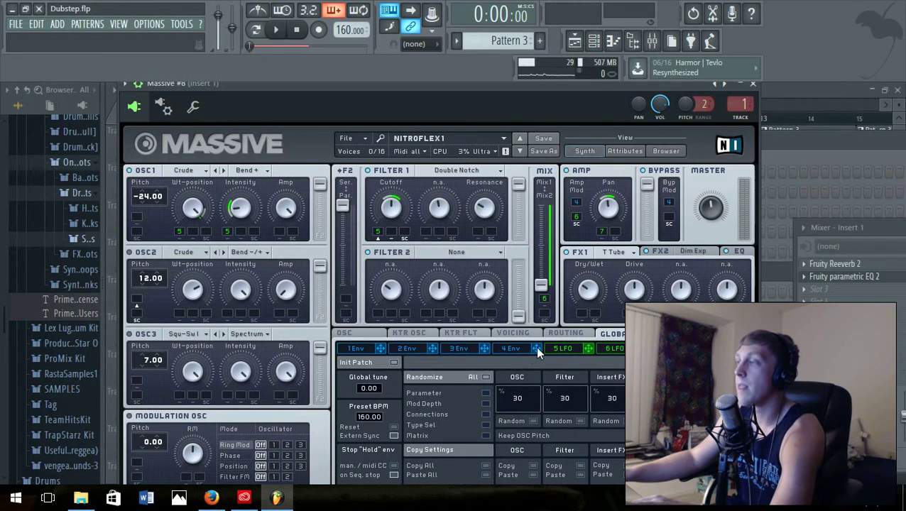
left_click(589, 349)
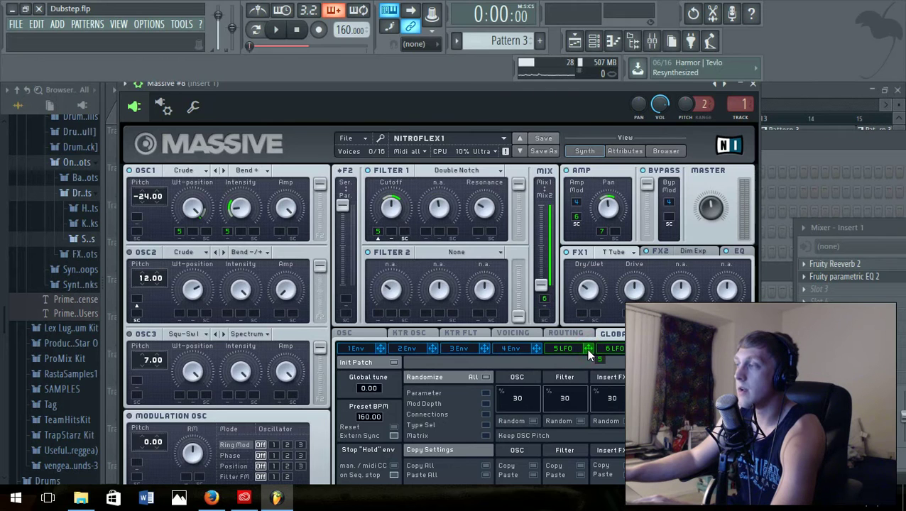
left_click_drag(588, 354, 382, 238)
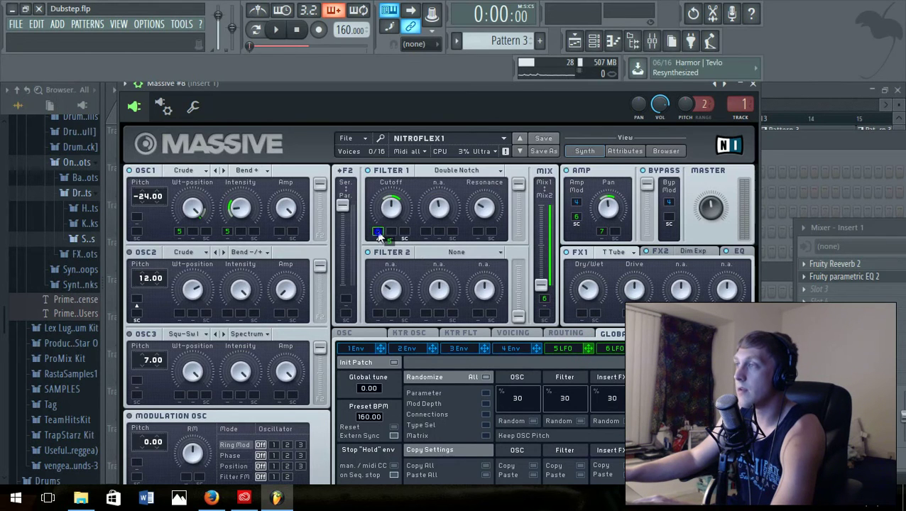
- Remove the LFO modulation from Filter 1's Cutoff and audition the unmodulated filter
right_click(379, 234)
left_click(381, 237)
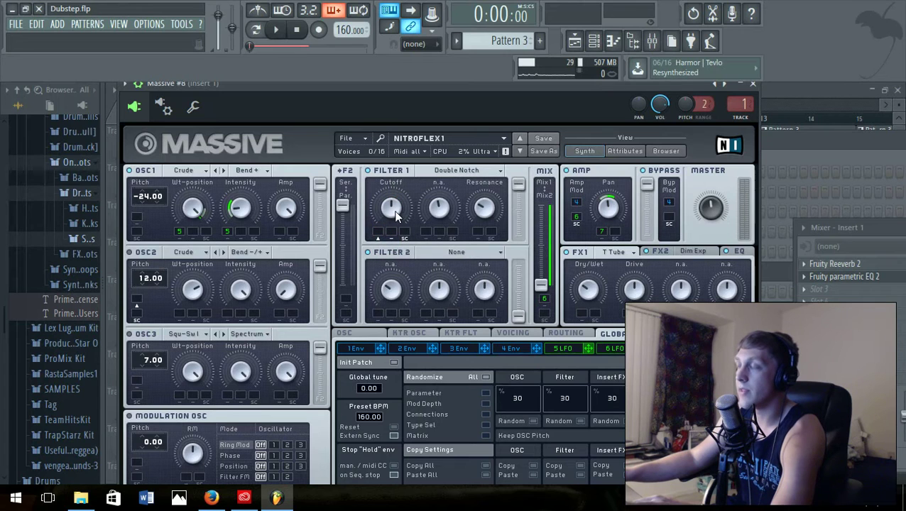
left_click(393, 209)
left_click(593, 42)
left_click(594, 41)
left_click(391, 214)
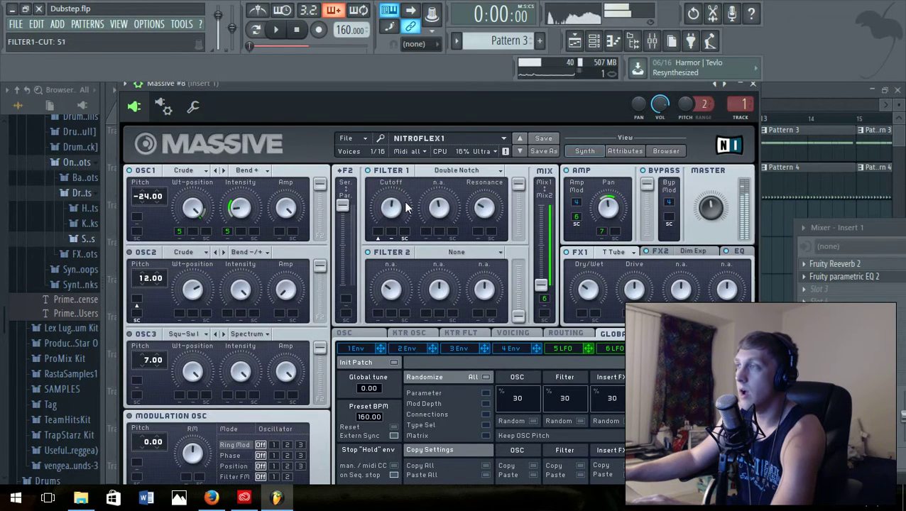
- Assign 5 LFO to Filter 1's Cutoff again and lower the cutoff while auditioning the sound
left_click_drag(588, 348, 380, 238)
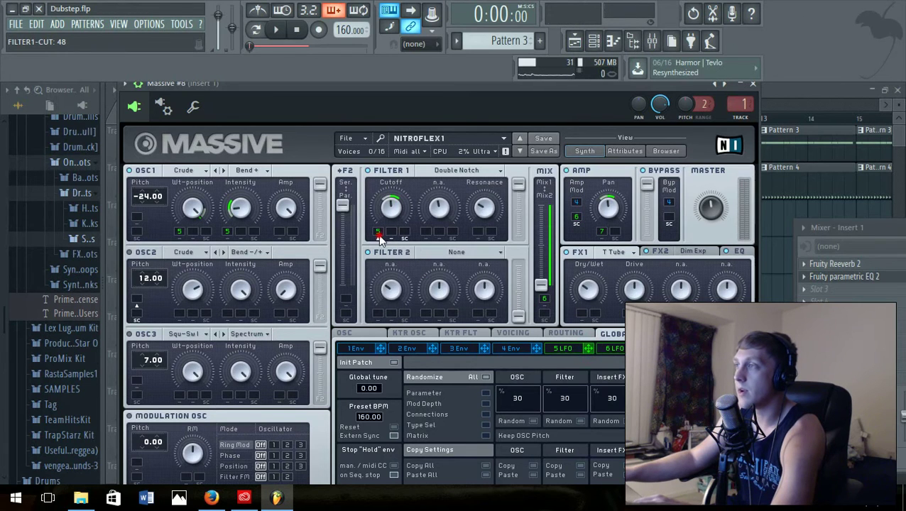
left_click(594, 42)
left_click(593, 43)
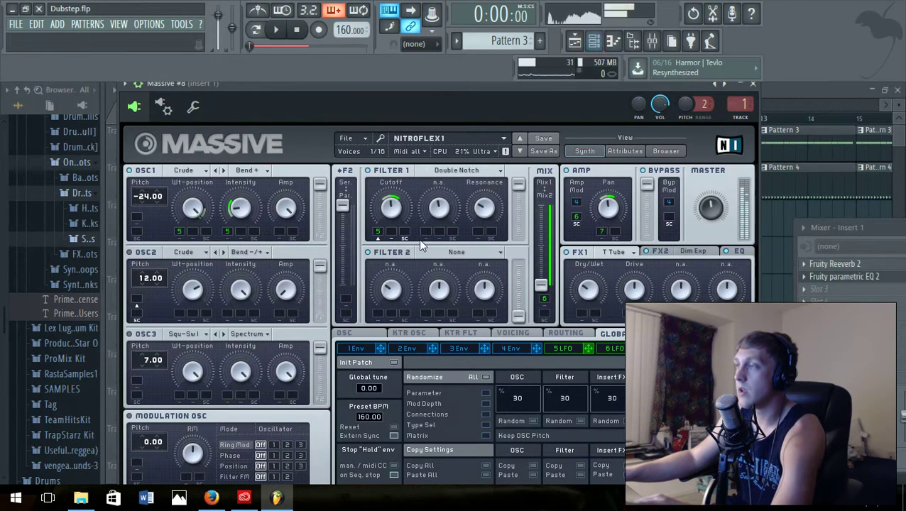
left_click_drag(379, 231, 382, 222)
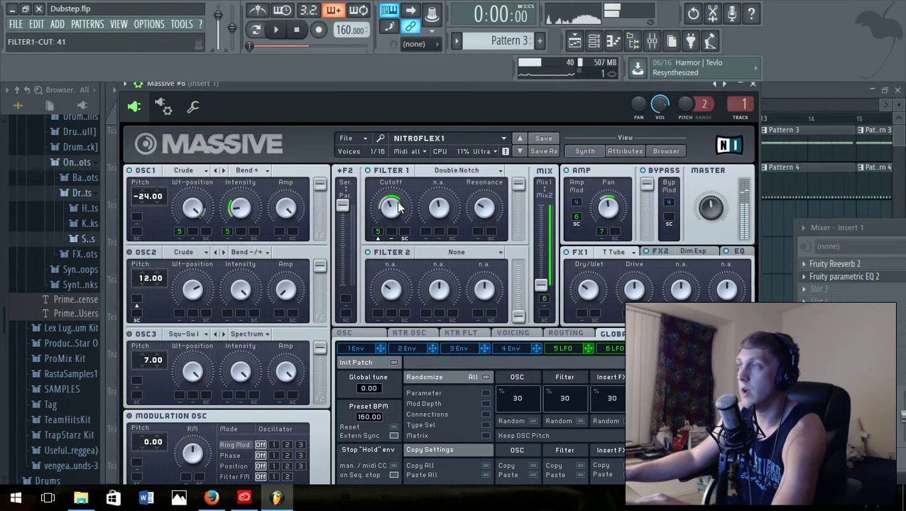
- Examine the curve and ratio settings of 5 LFO and 6 LFO
left_click(549, 347)
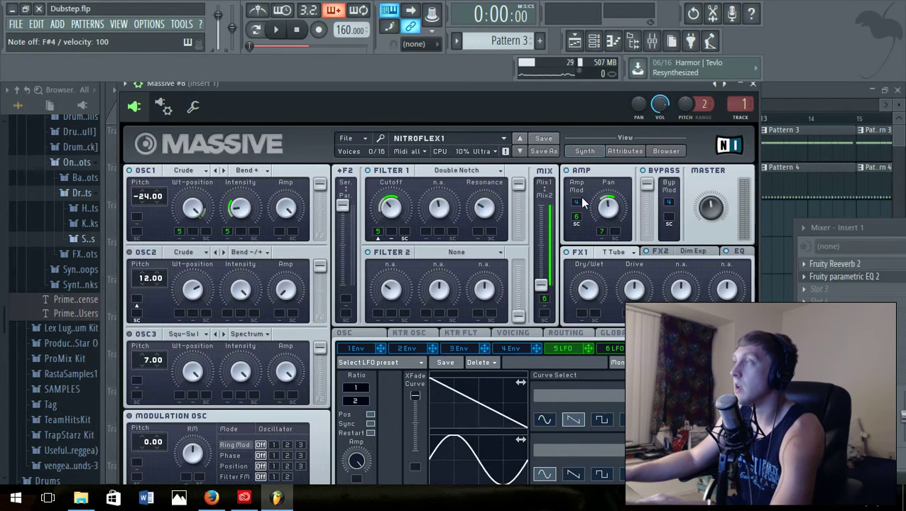
left_click(600, 45)
left_click(600, 44)
left_click(614, 349)
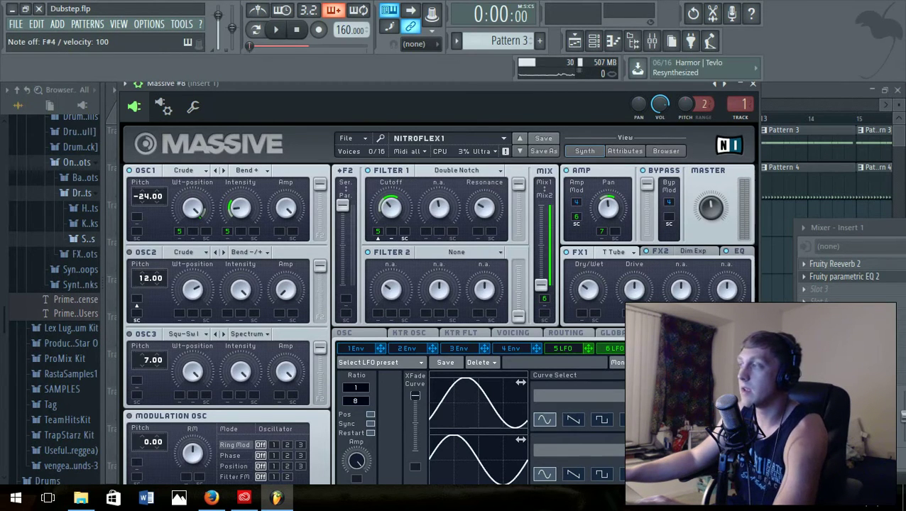
left_click(577, 348)
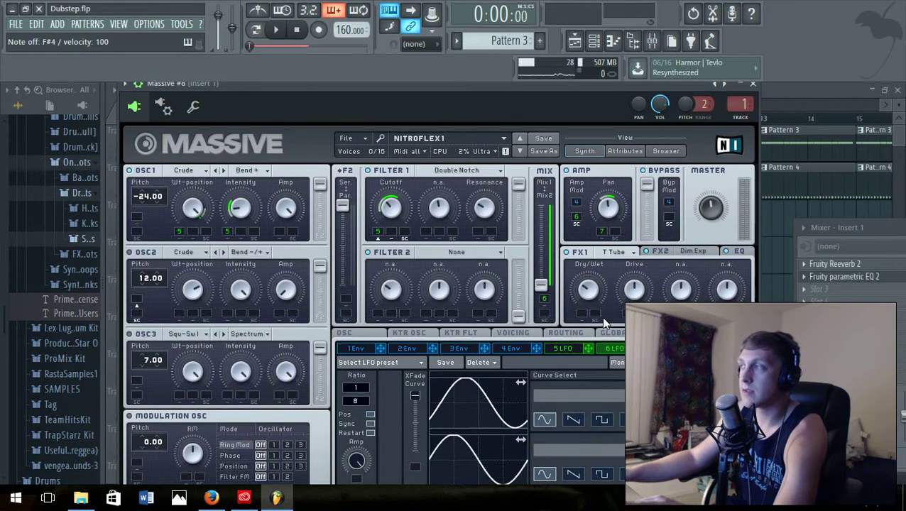
- Try a denominator of 4 in 6 LFO's ratio, and return it to 8
key("g")
mouse_move(365, 402)
left_mouse_down()
mouse_move(365, 411)
mouse_move(370, 396)
left_mouse_up()
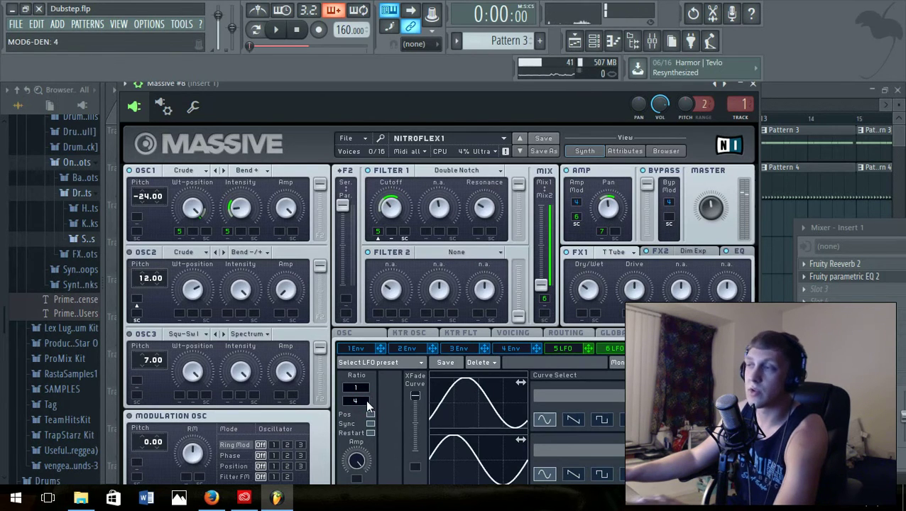
scroll(365, 399, "up", 4)
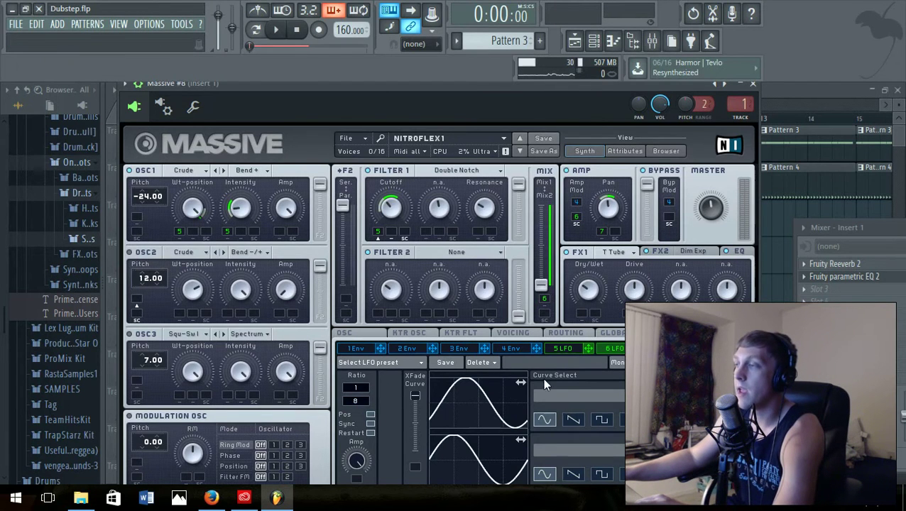
- Set the crossfade between Filter 1 and Filter 2 to 100/0 in the mix section
left_click(600, 41)
left_click(599, 40)
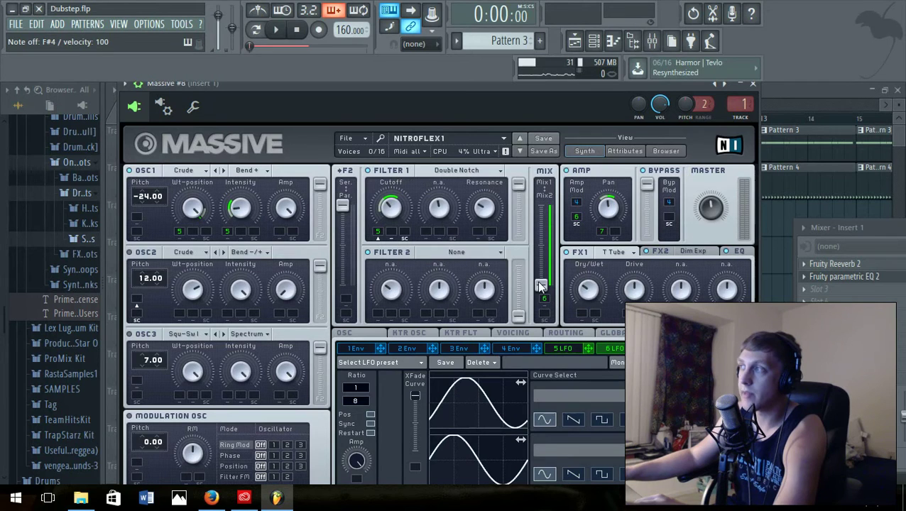
mouse_move(541, 285)
left_mouse_down()
mouse_move(541, 257)
mouse_move(541, 285)
left_mouse_up()
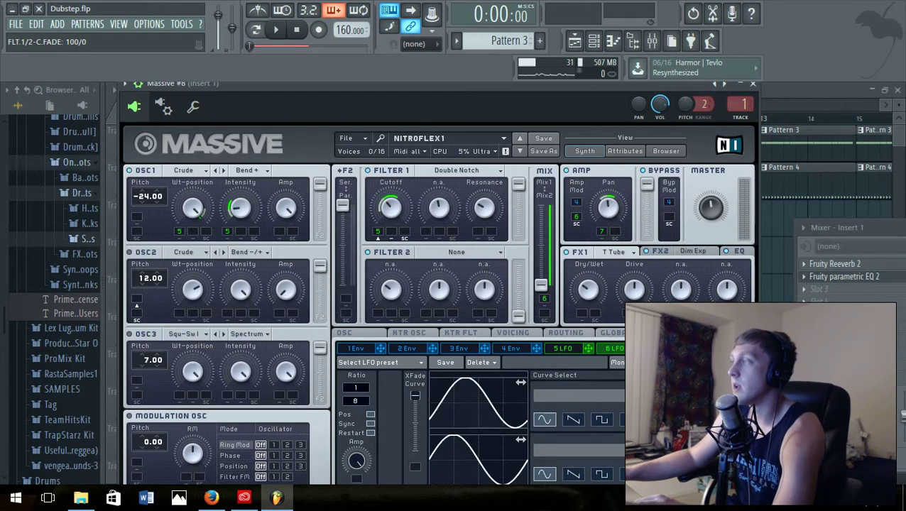
- Set 4 Env's decay level to 100 and raise Filter 1's output fader fully
left_click(513, 349)
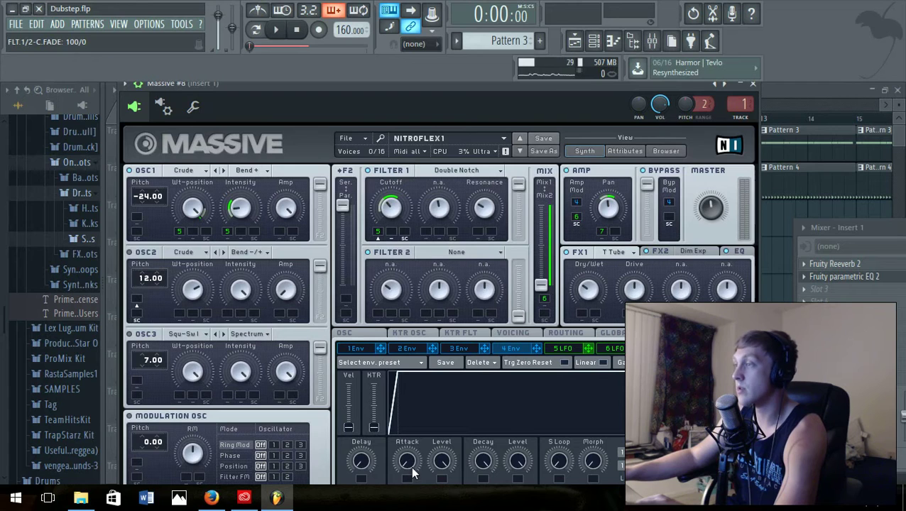
mouse_move(412, 469)
left_mouse_down()
mouse_move(412, 458)
mouse_move(413, 477)
mouse_move(440, 492)
mouse_move(442, 455)
left_mouse_up()
left_click_drag(514, 462, 518, 433)
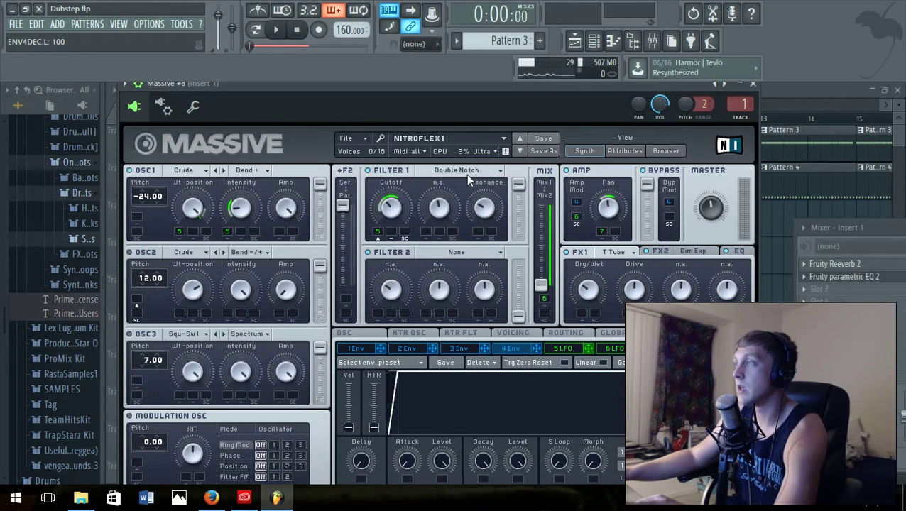
mouse_move(520, 183)
left_mouse_down()
mouse_move(516, 234)
mouse_move(522, 172)
left_mouse_up()
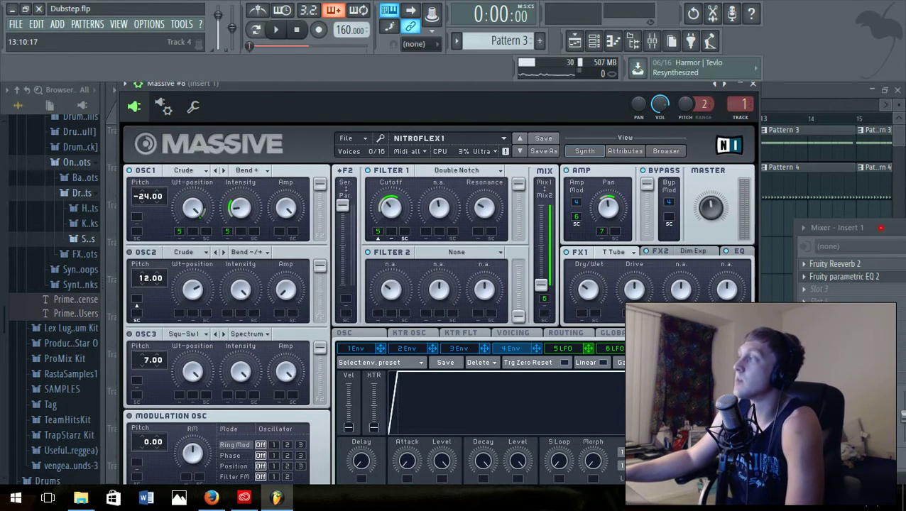
- Display the FX2 Dim Exp settings and move the Massive window down to uncover the playlist
left_click_drag(850, 227, 833, 227)
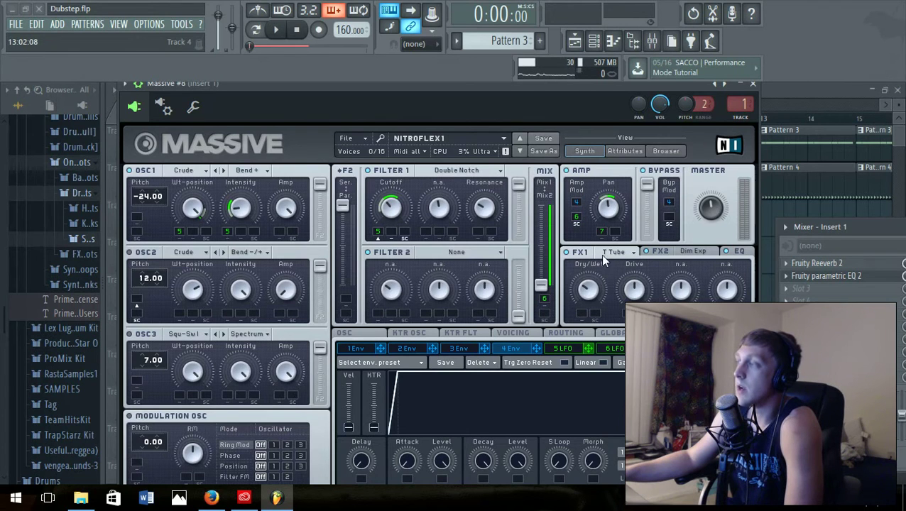
left_click(708, 250)
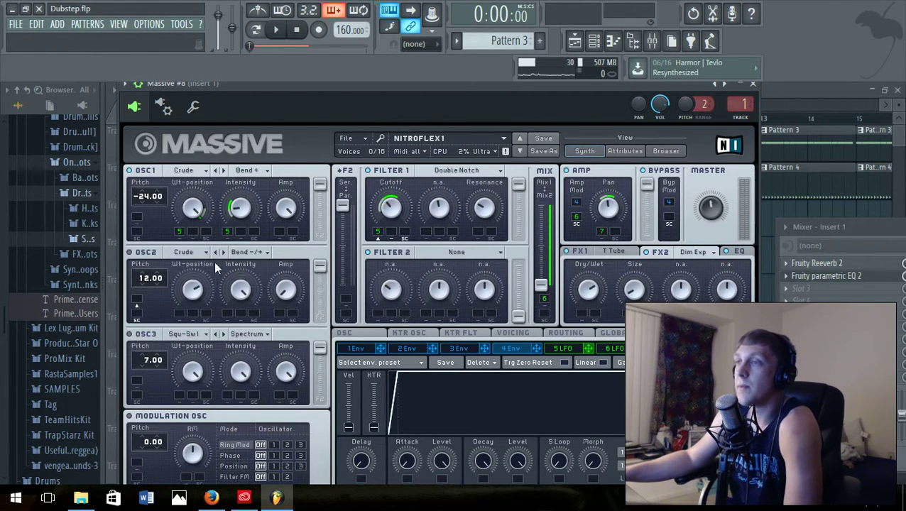
left_click_drag(476, 86, 446, 331)
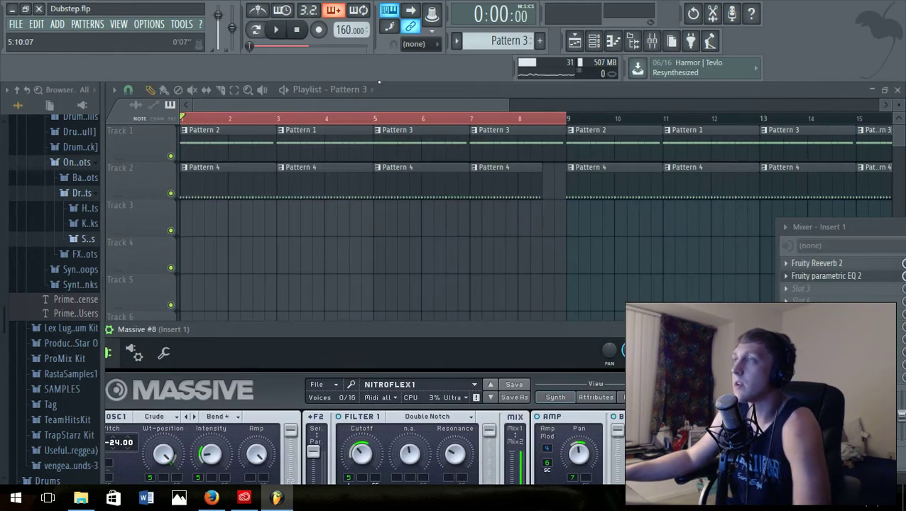
- Lower the project's master volume to 53% (-11.8 dB)
left_click_drag(218, 16, 218, 39)
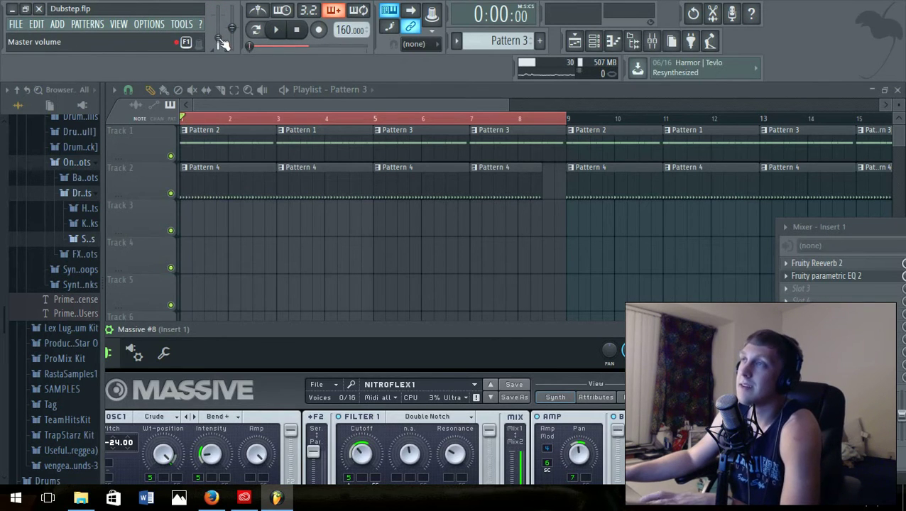
left_click_drag(222, 43, 223, 37)
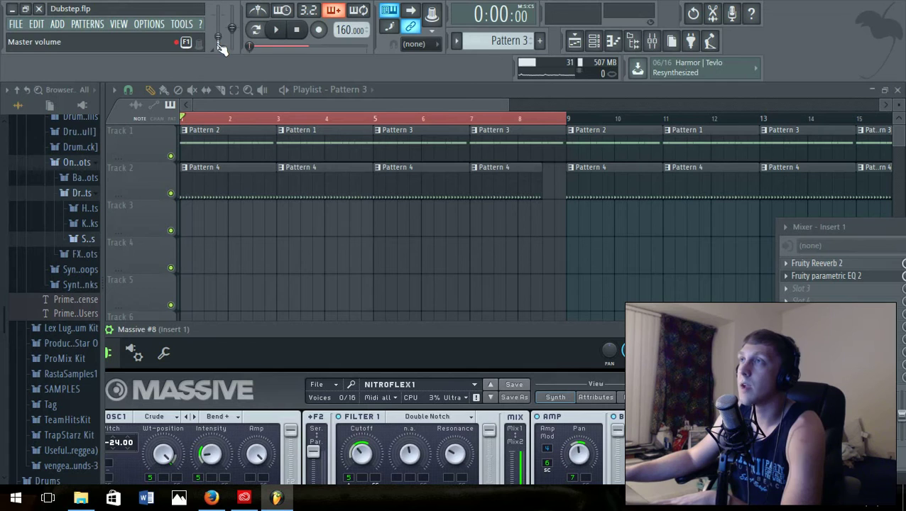
left_click_drag(219, 43, 218, 28)
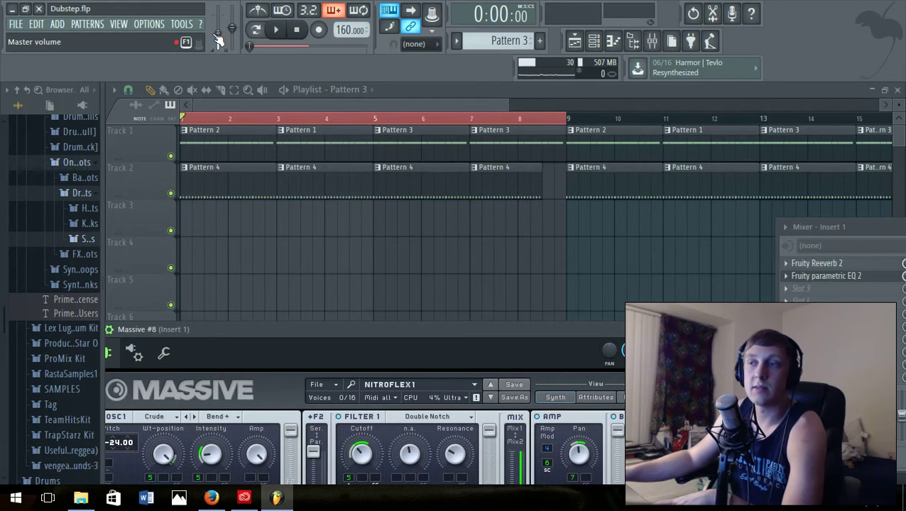
left_click_drag(218, 34, 218, 33)
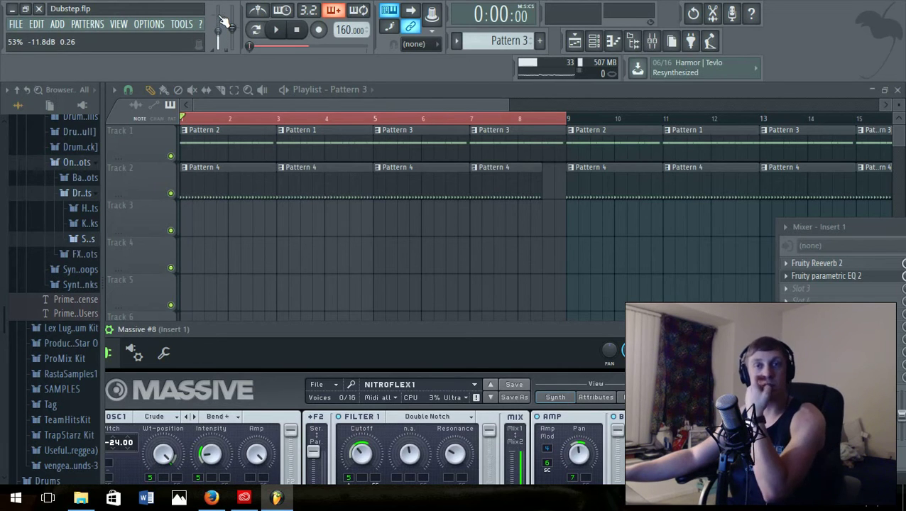